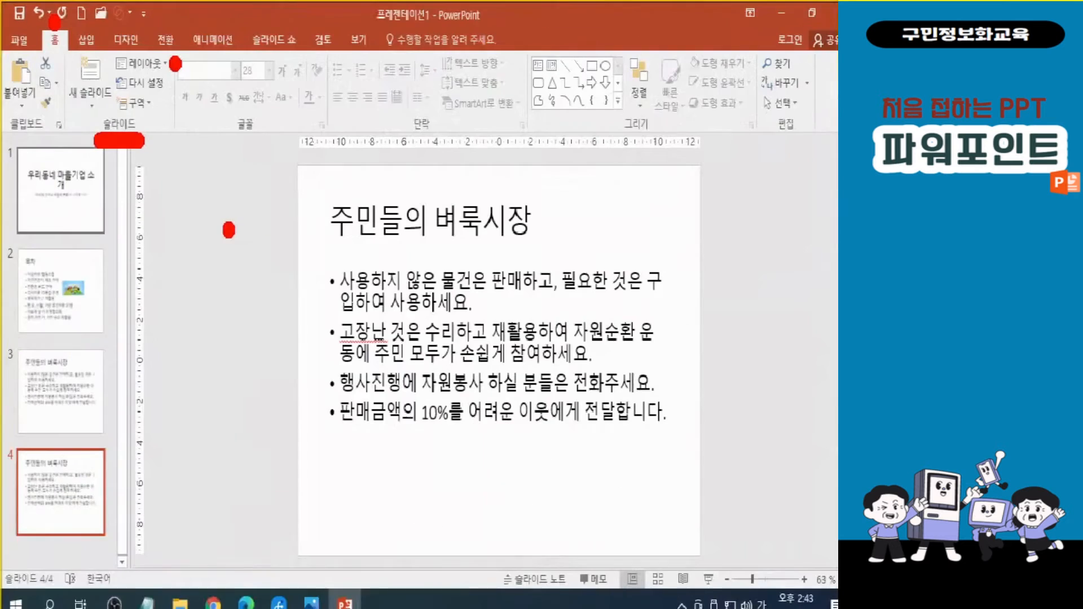
Change the layout of the fourth slide, 주민들의 벼룩시장, to 세로 제목 및 텍스트
click(289, 125)
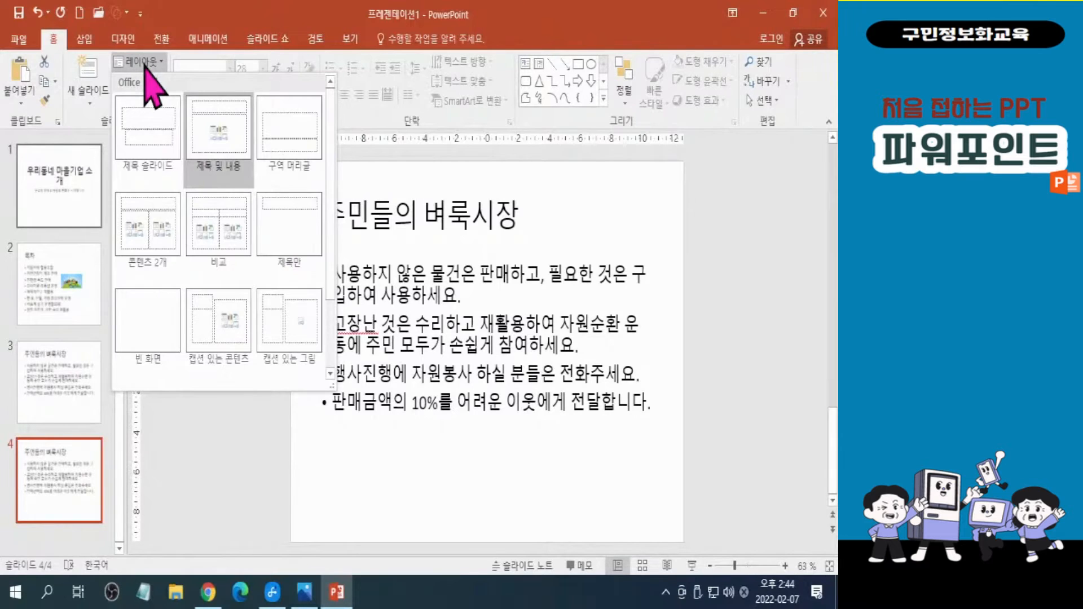
scroll(282, 333, down, 1)
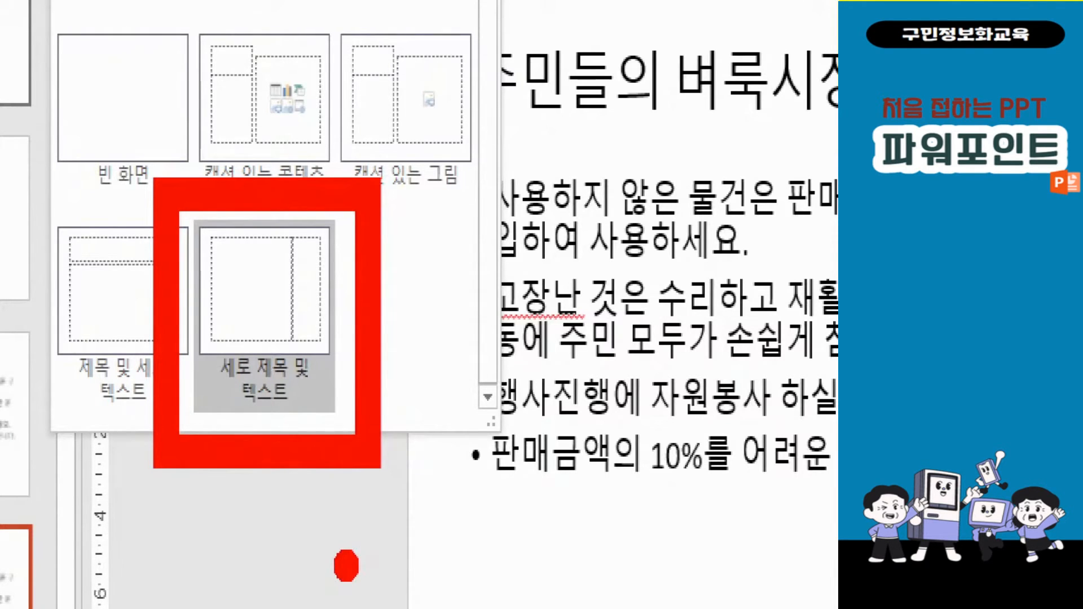
click(264, 315)
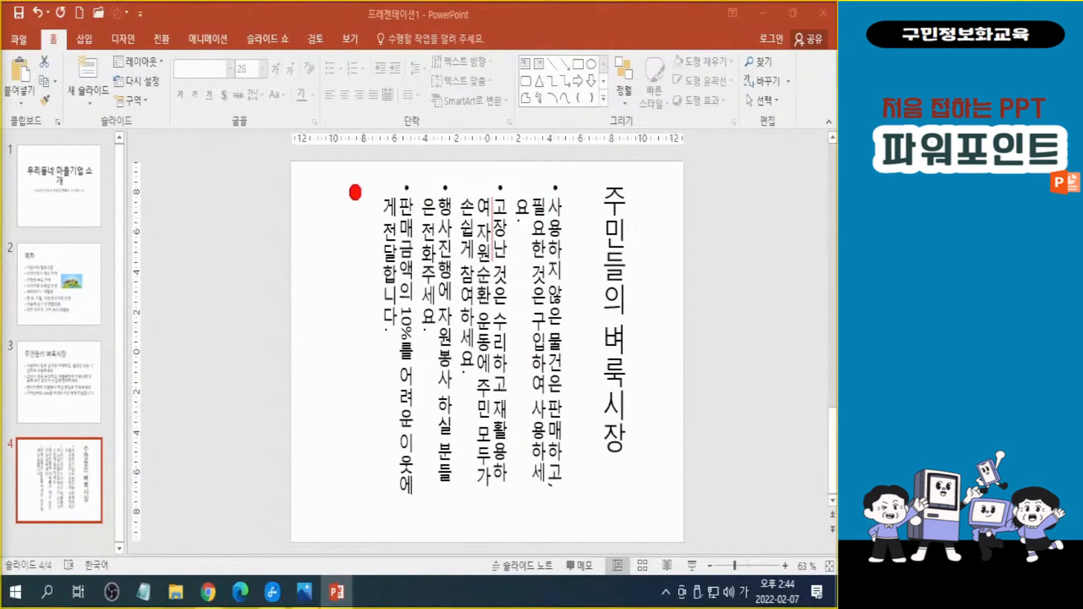
mouse_move(367, 219)
mouse_down()
mouse_move(259, 208)
mouse_move(259, 188)
mouse_up()
drag(364, 162, 350, 238)
key(ctrl+z)
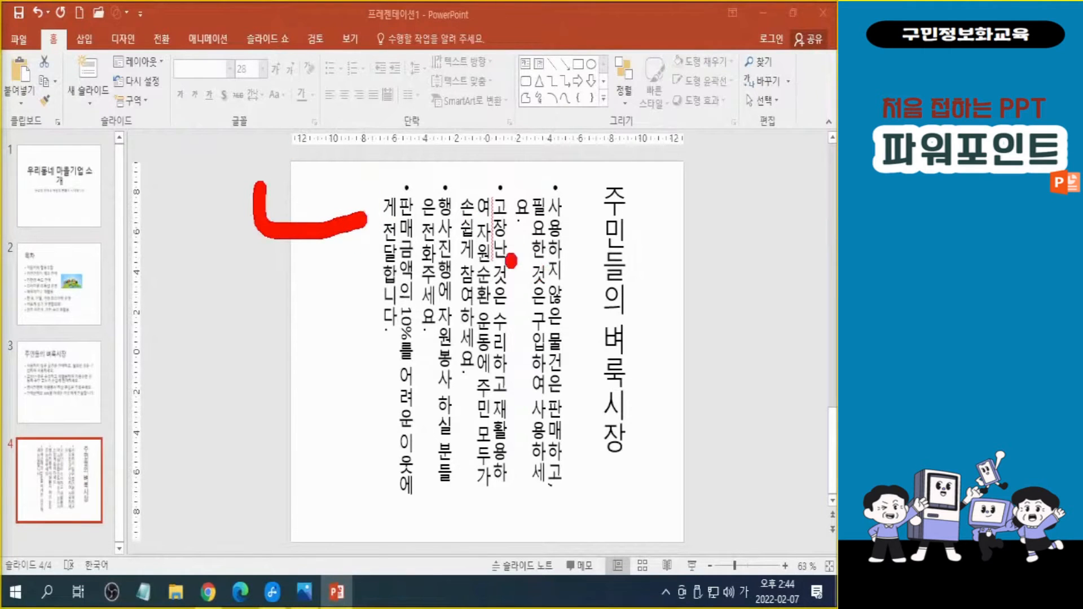
key(ctrl+z)
drag(586, 163, 649, 485)
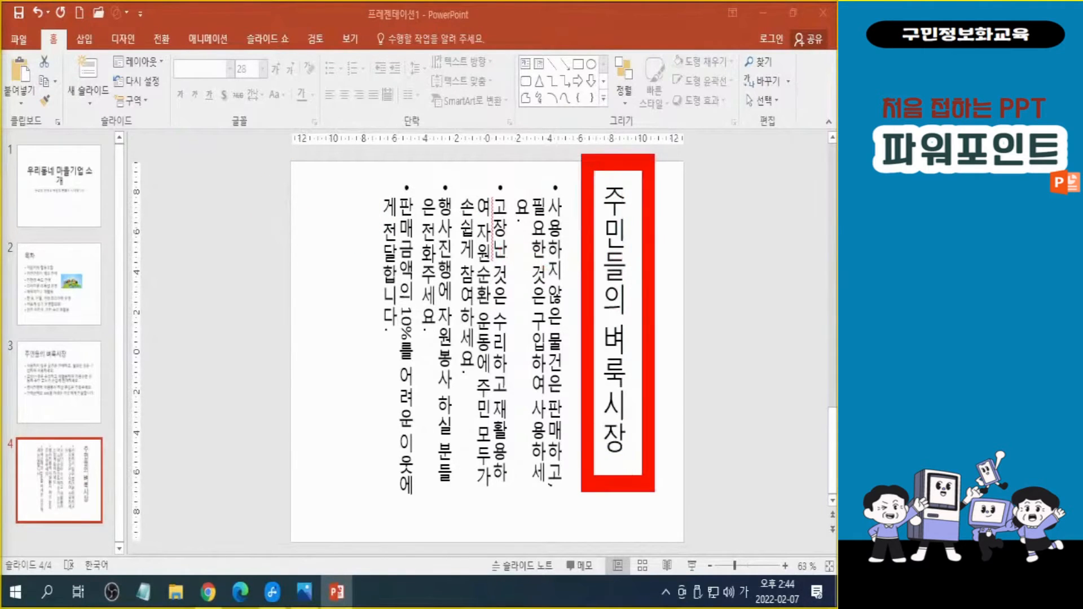
key(ctrl+z)
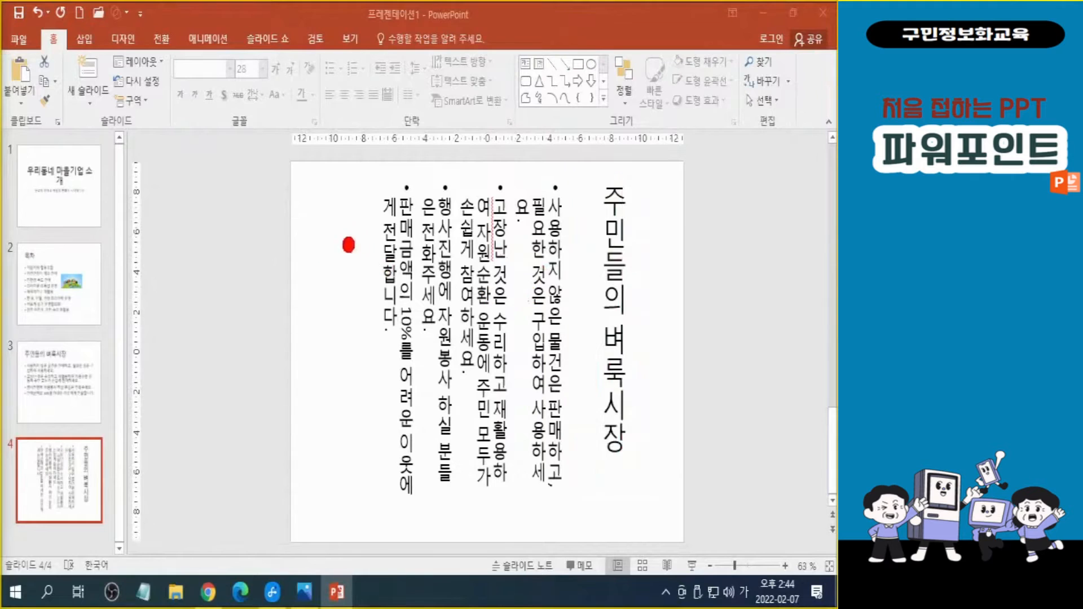
drag(302, 246, 451, 246)
drag(302, 327, 545, 328)
drag(356, 378, 501, 389)
drag(350, 460, 482, 461)
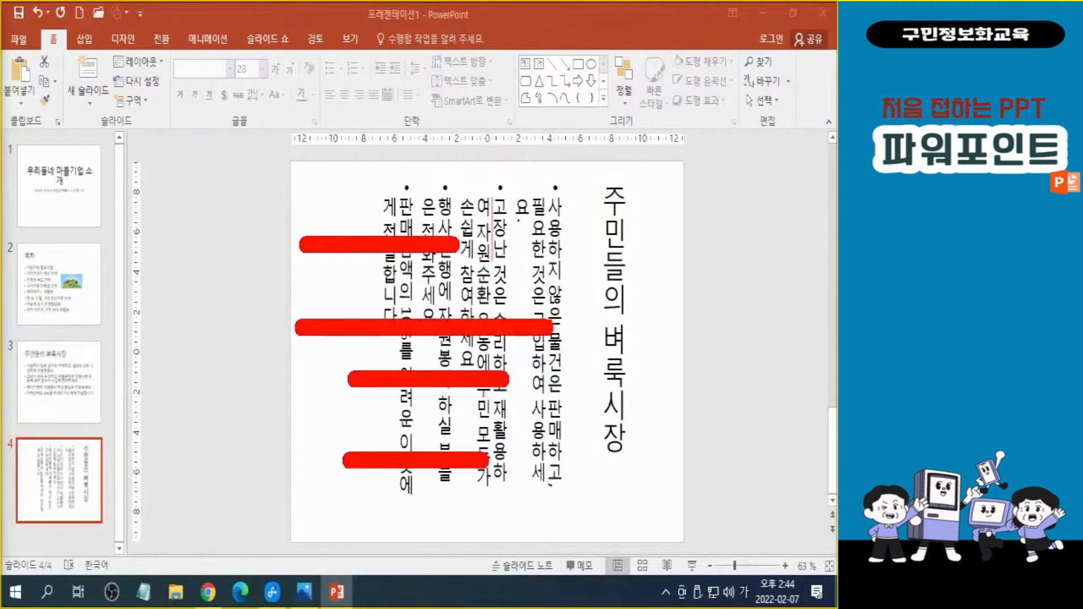
key(ctrl+z)
key(ctrl+z)
key(ctrl+z)
key(ctrl+z)
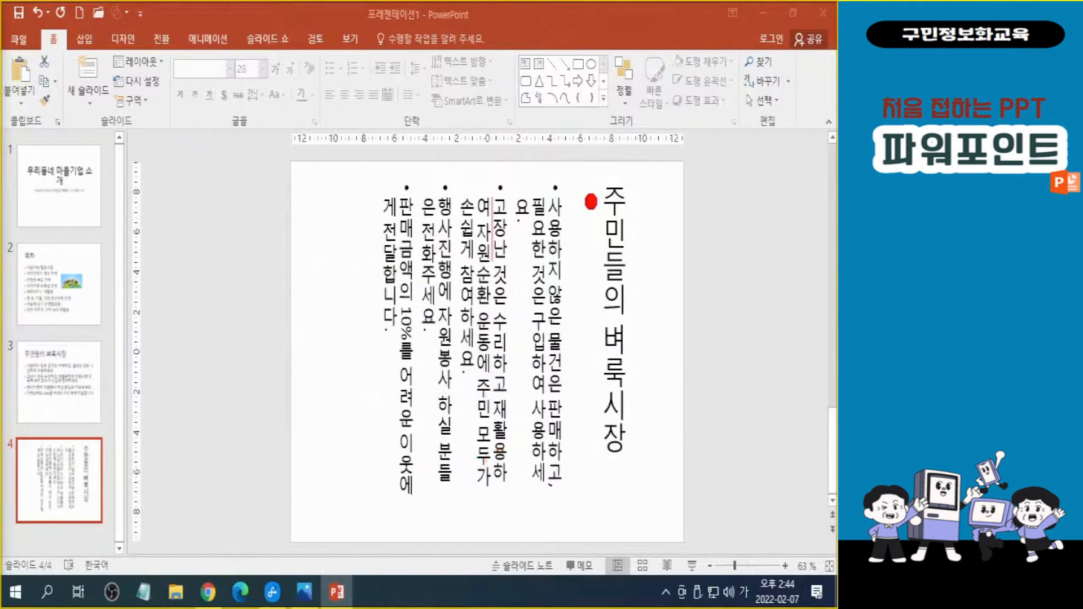
mouse_move(584, 181)
mouse_down()
mouse_move(602, 387)
mouse_move(584, 501)
mouse_move(504, 210)
mouse_move(502, 533)
mouse_move(423, 176)
mouse_move(427, 513)
mouse_move(364, 172)
mouse_move(387, 485)
mouse_move(406, 499)
mouse_up()
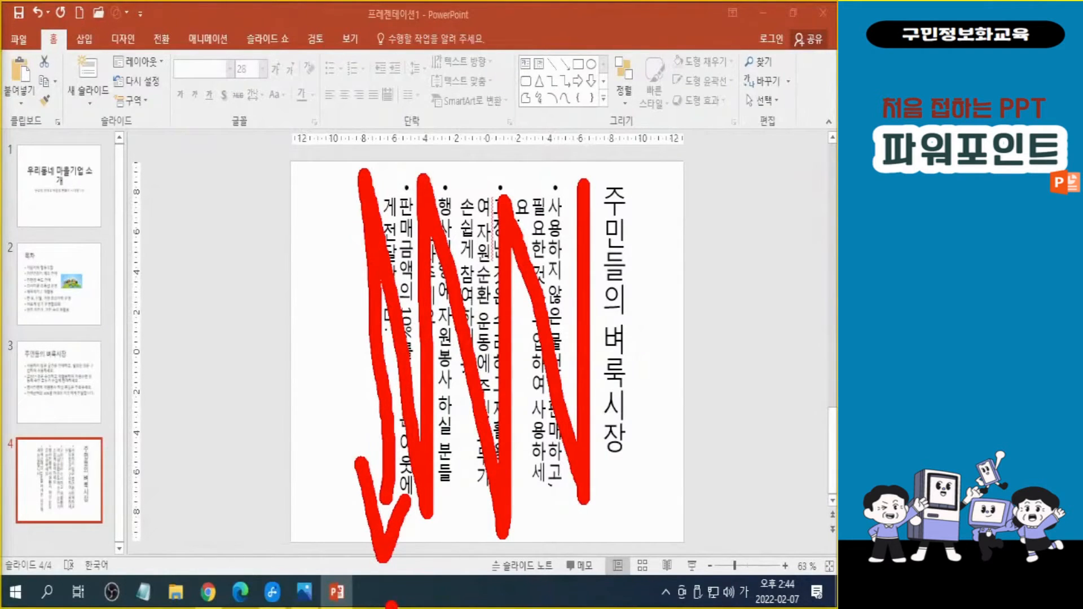
key(Escape)
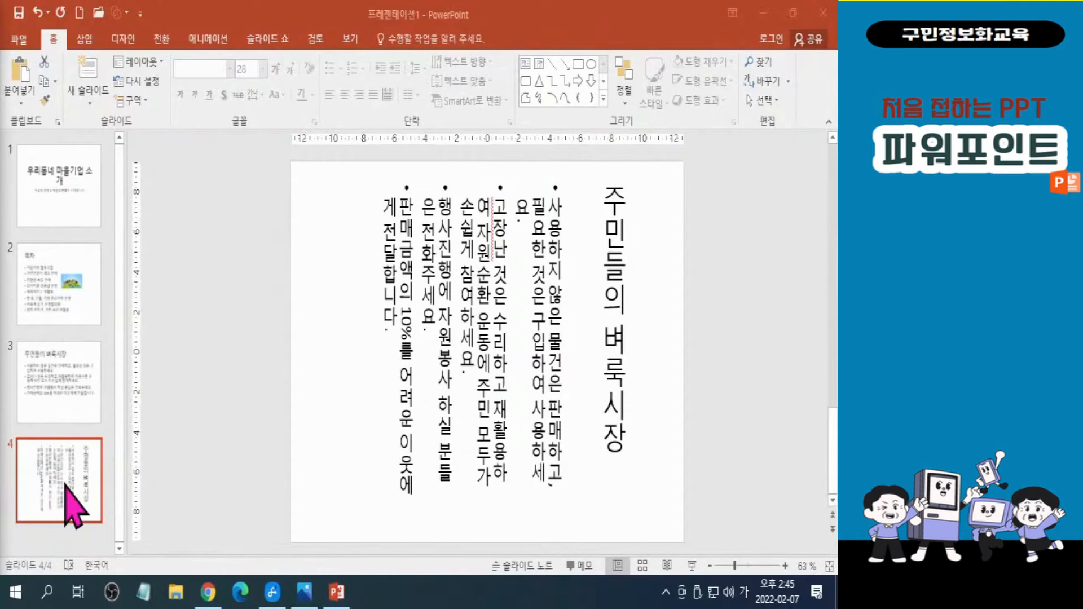
key(ctrl+1)
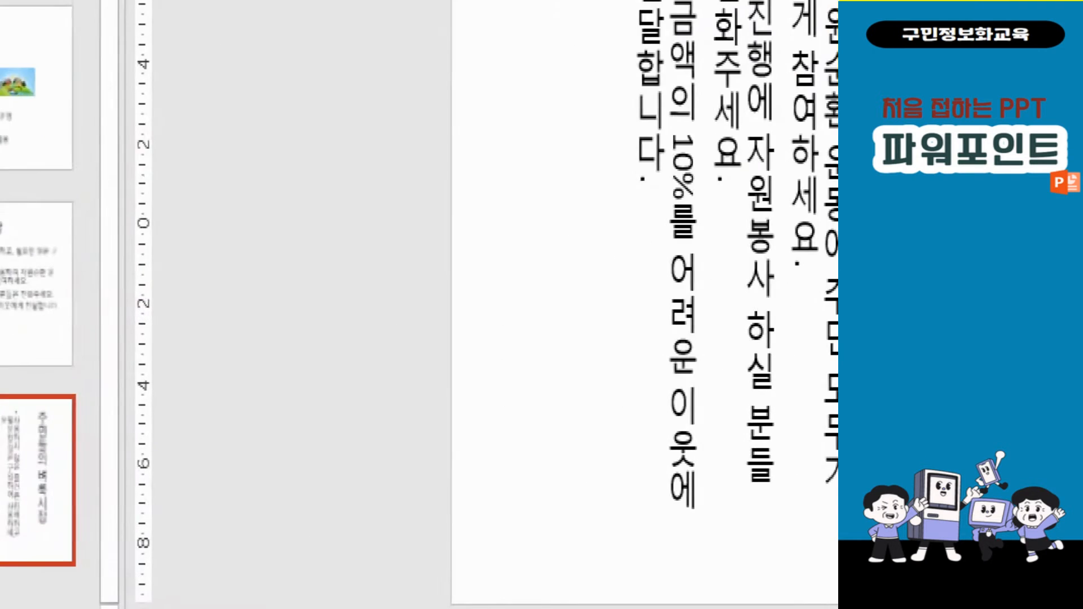
key(Escape)
key(ctrl+2)
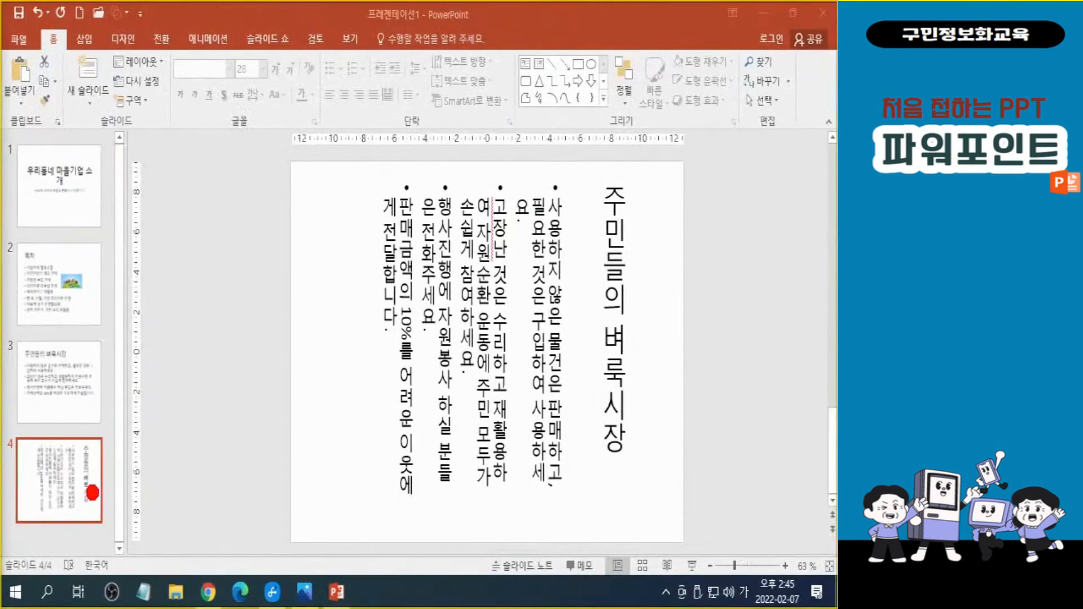
mouse_move(90, 494)
mouse_down()
mouse_move(314, 72)
mouse_move(84, 100)
mouse_move(73, 127)
mouse_move(87, 138)
mouse_move(120, 125)
mouse_up()
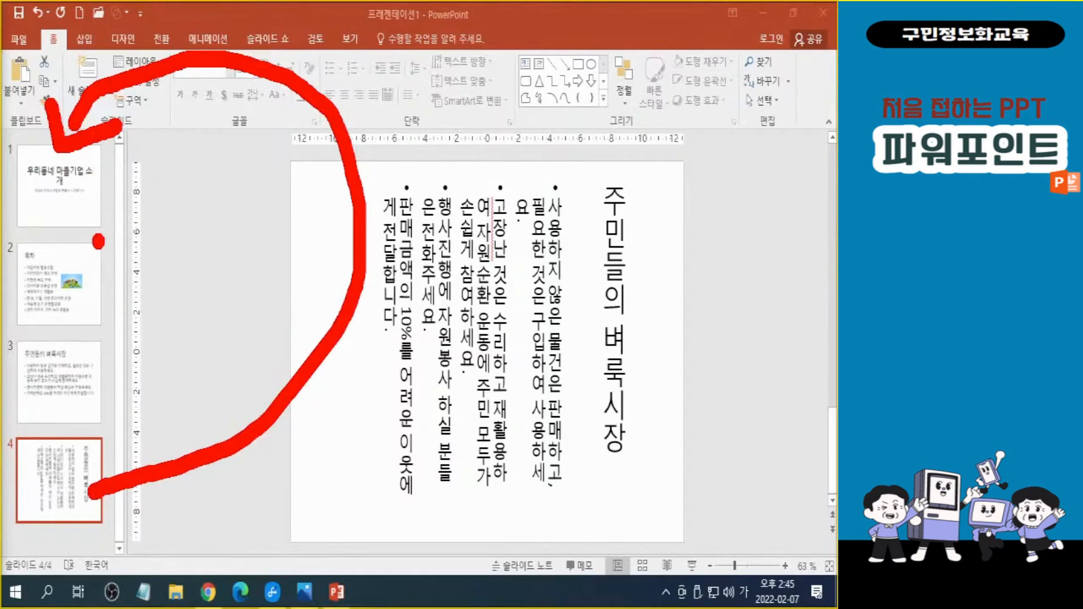
key(Escape)
Move the fourth slide with the vertical text to the first position in the presentation
click(57, 488)
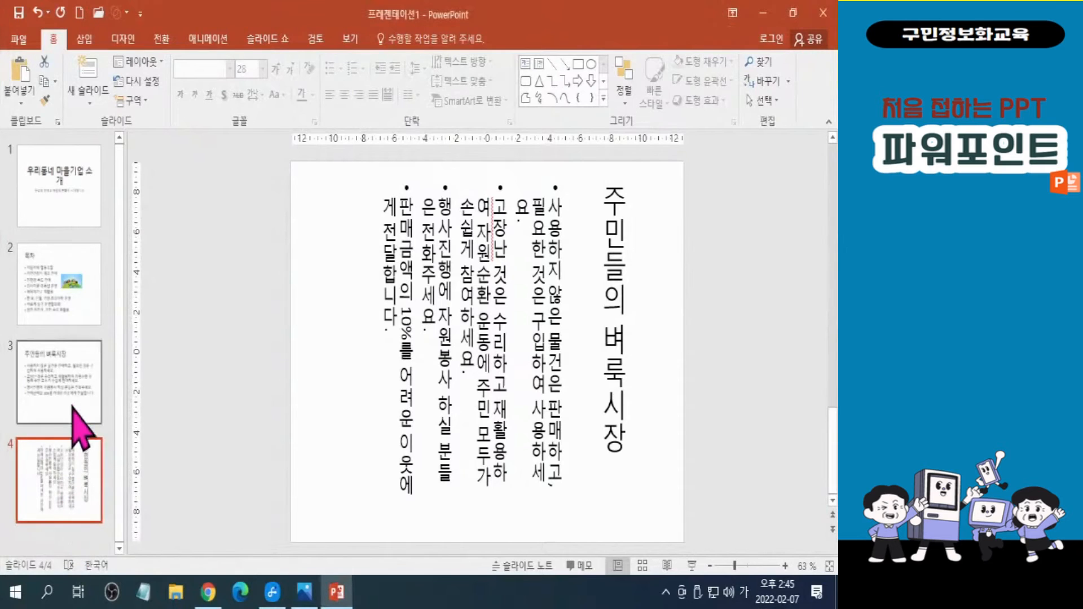
drag(51, 511, 56, 175)
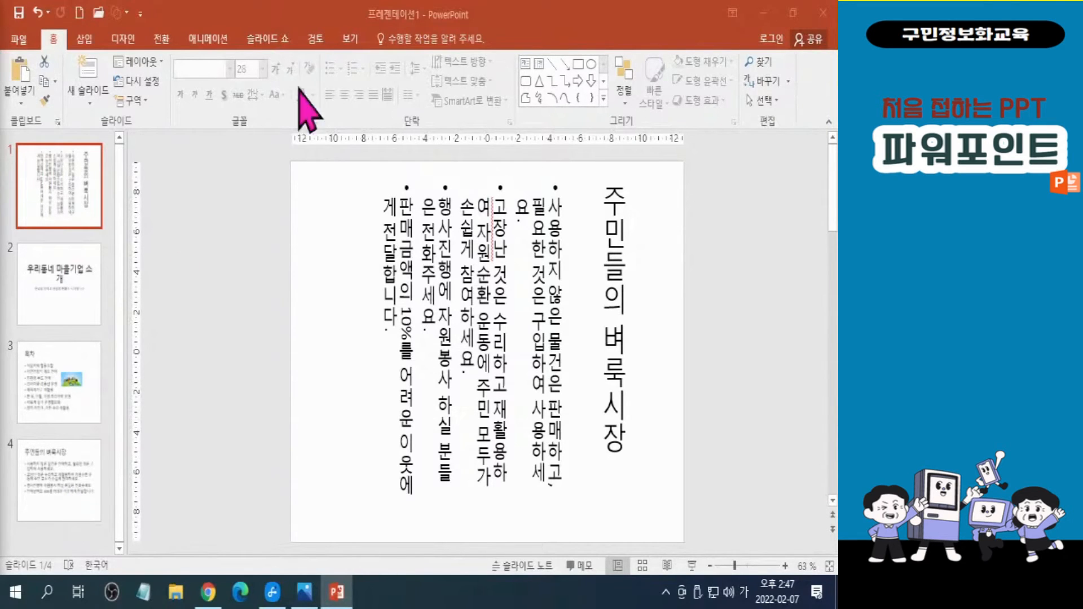
click(62, 213)
key(ctrl)
key(ctrl)
key(ctrl)
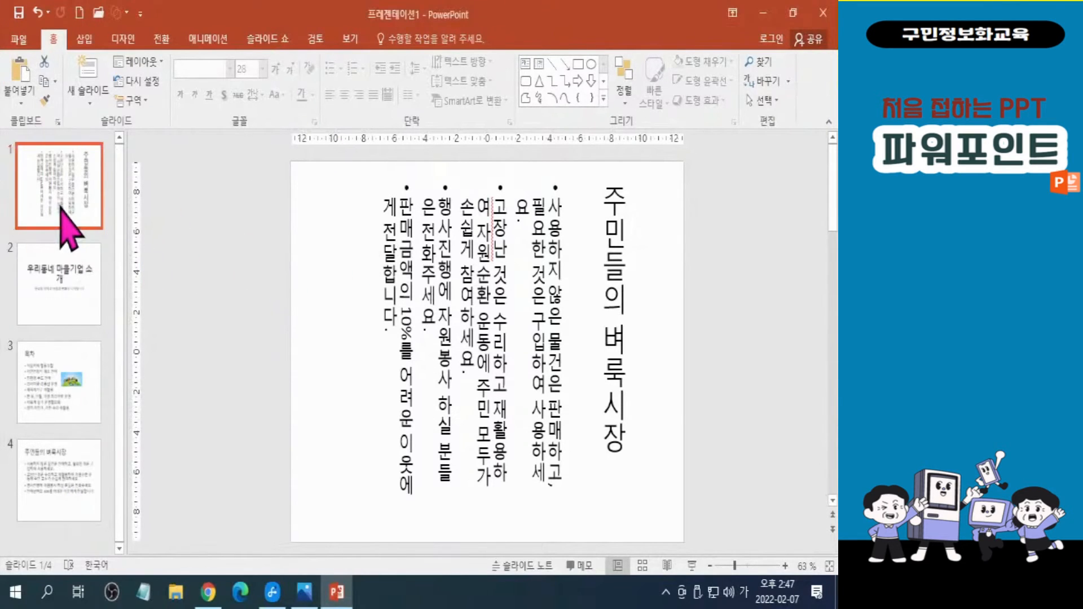
key(ctrl)
key(ctrl)
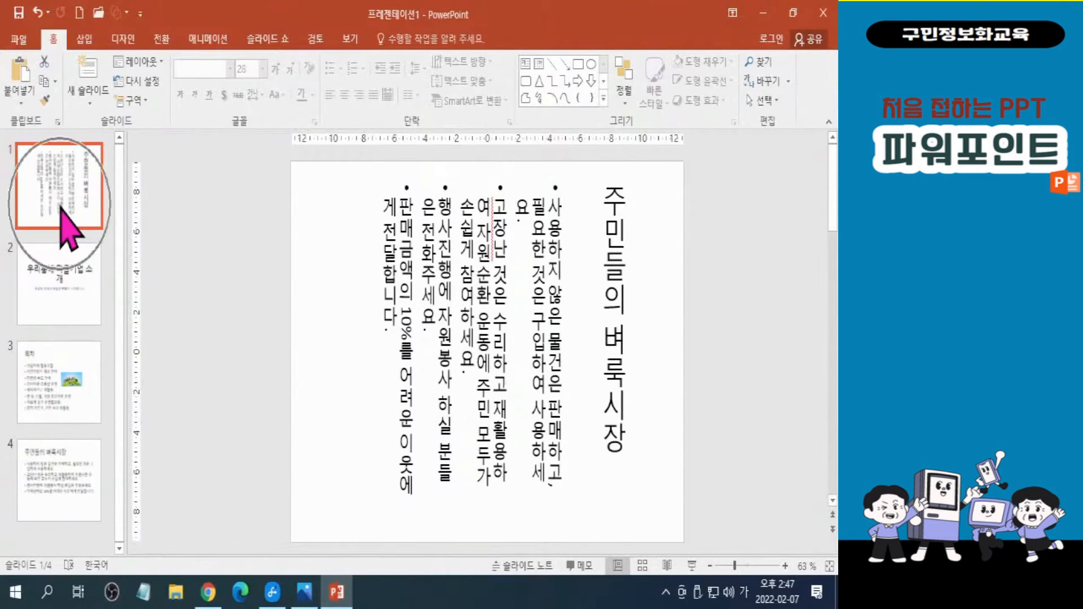
key(ctrl)
key(ctrl)
key(ctrl)
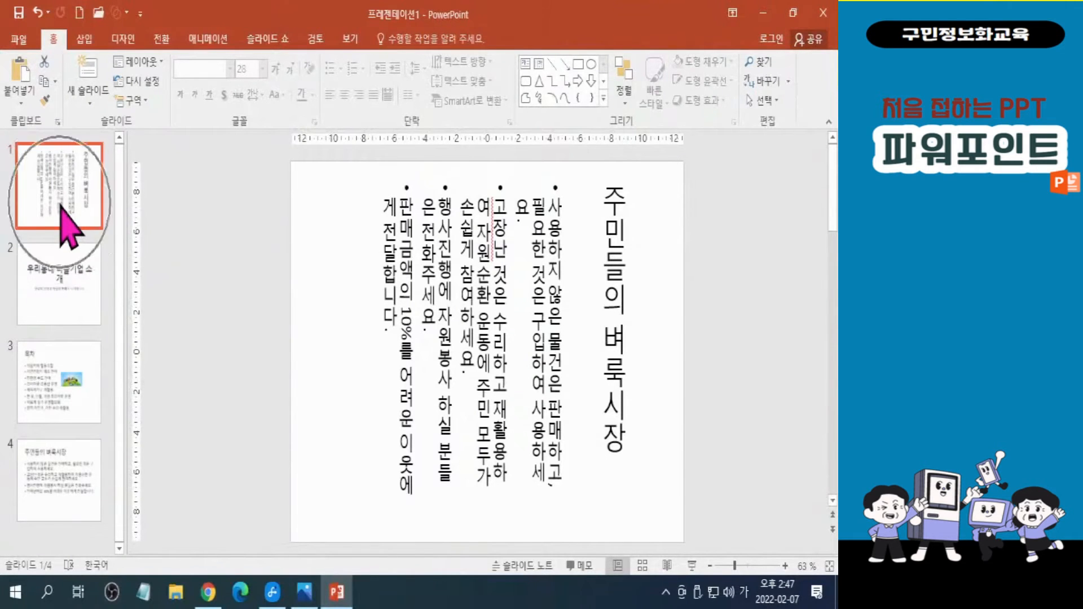
key(ctrl)
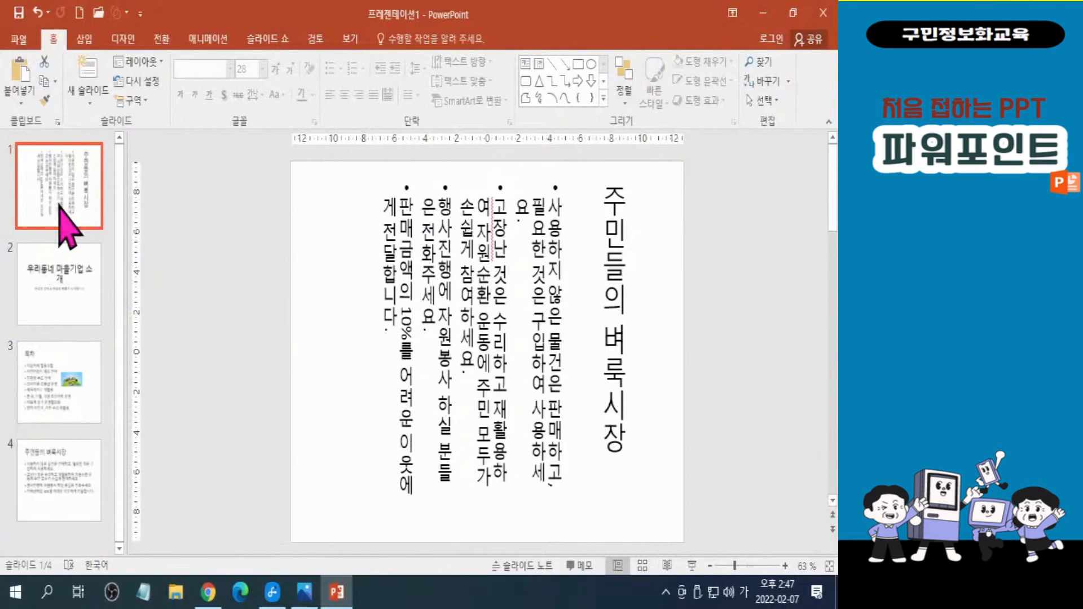
key(ctrl)
key(ctrl)
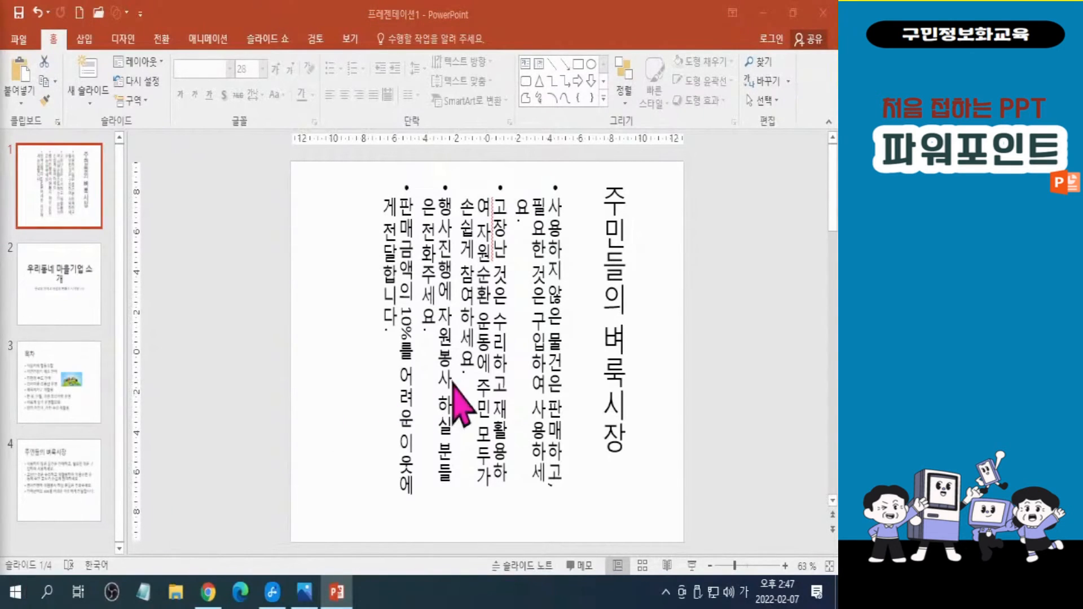
Switch to the keyboard picture 키보드.jpg in Photos to examine the Delete key, and return to the presentation
click(305, 591)
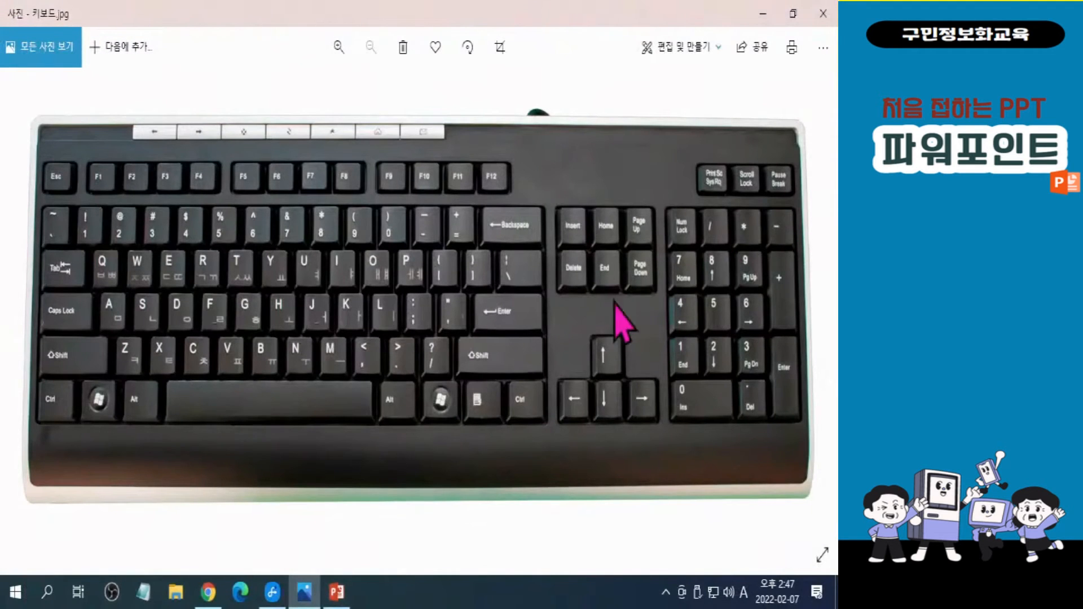
key(ctrl)
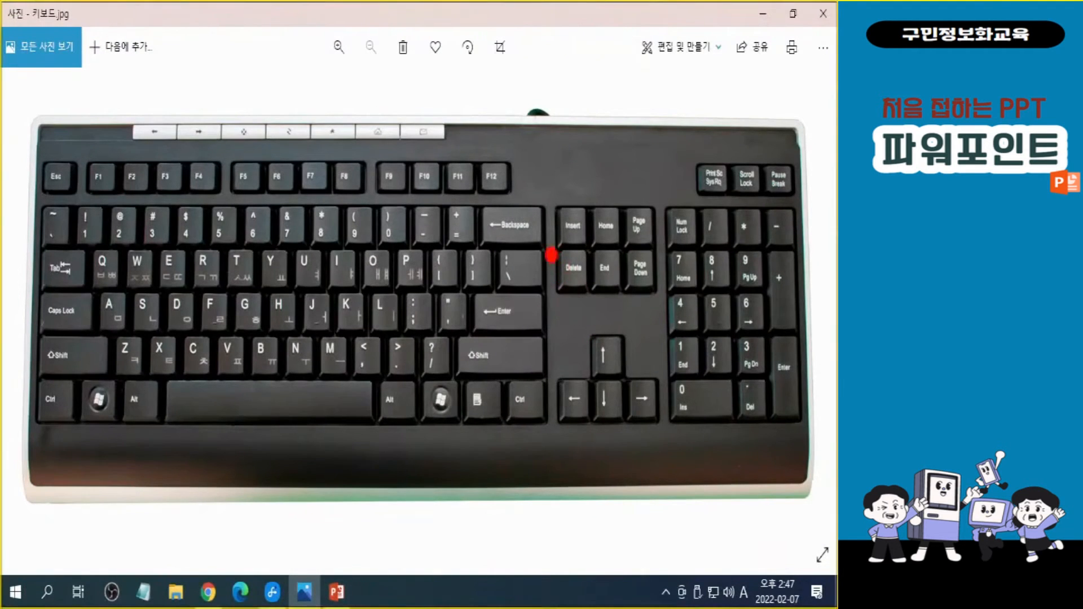
mouse_move(541, 224)
mouse_down()
mouse_move(571, 282)
mouse_move(606, 315)
mouse_up()
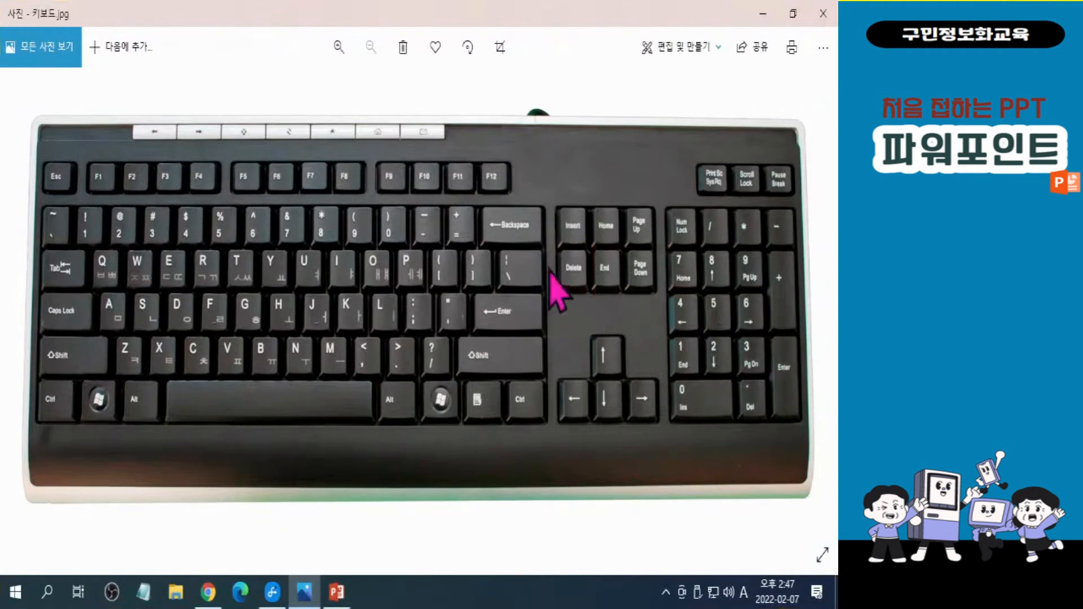
click(763, 14)
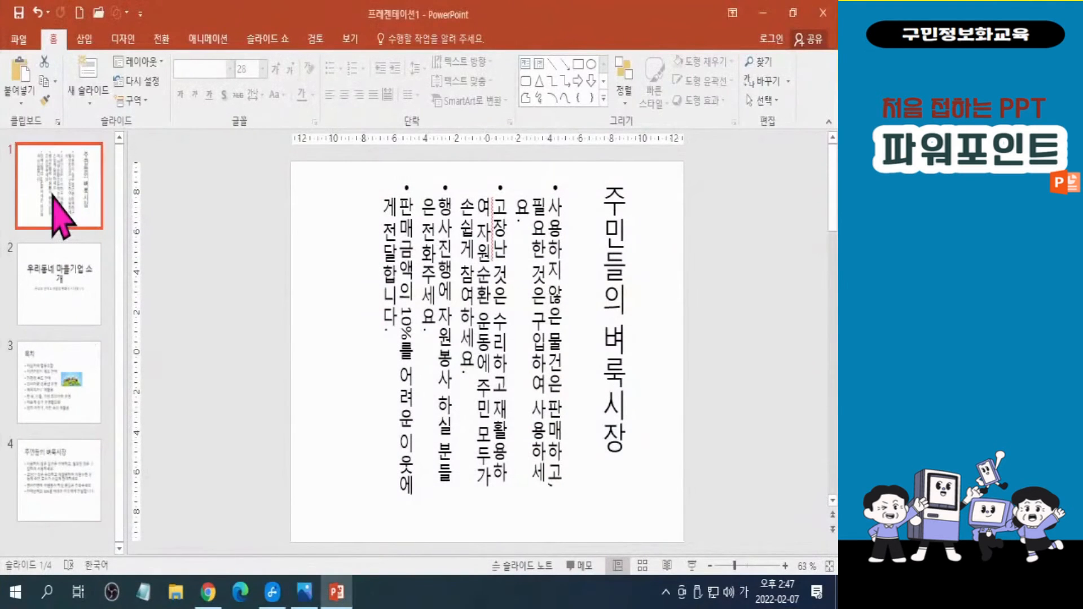
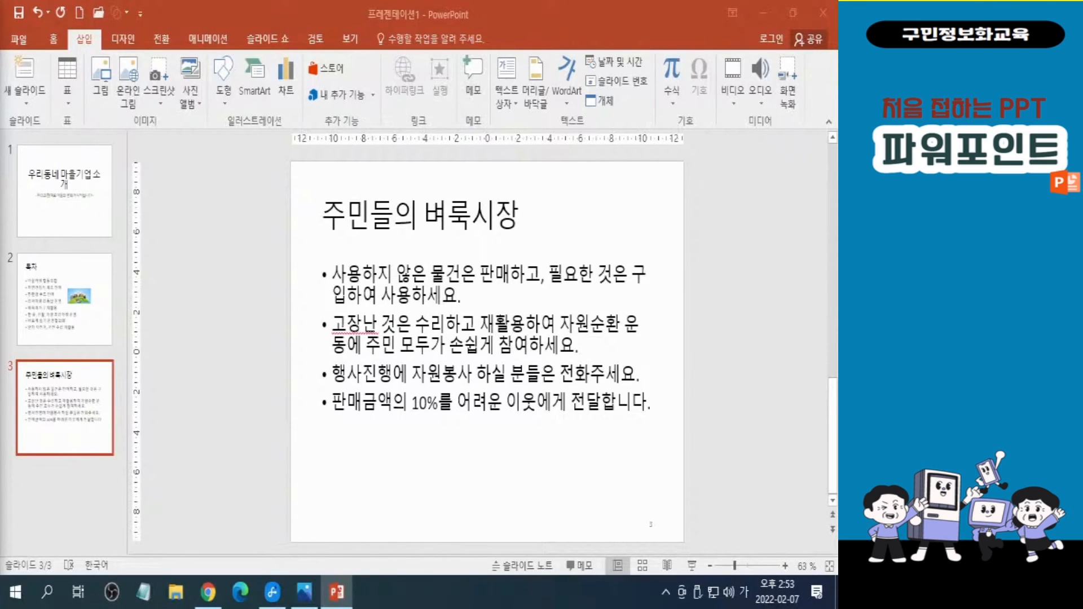
Show the presentation in slide sorter view
click(641, 565)
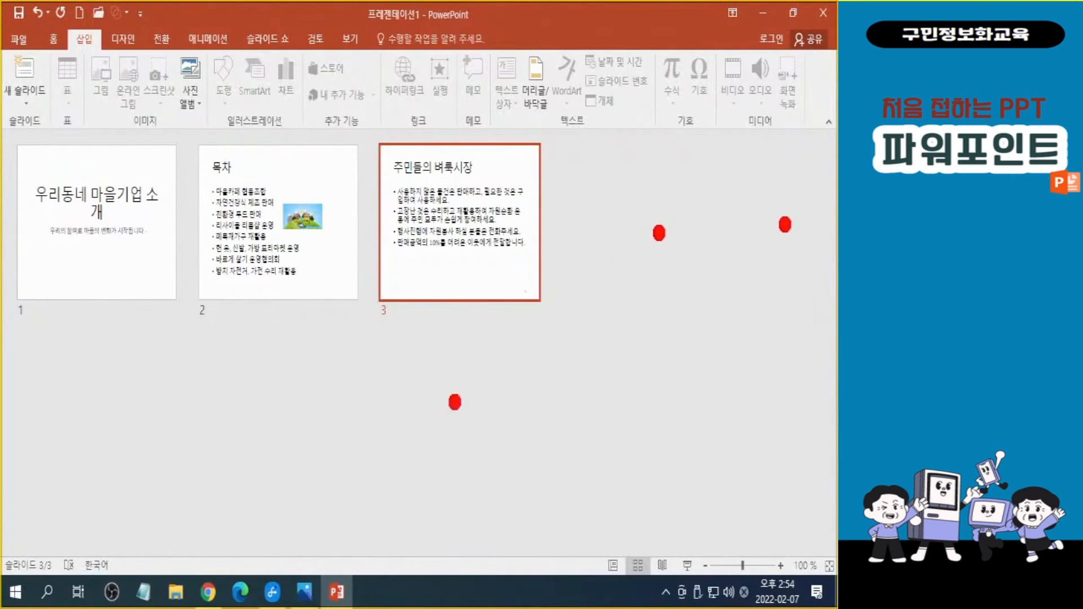
click(111, 429)
click(273, 446)
click(462, 413)
click(657, 419)
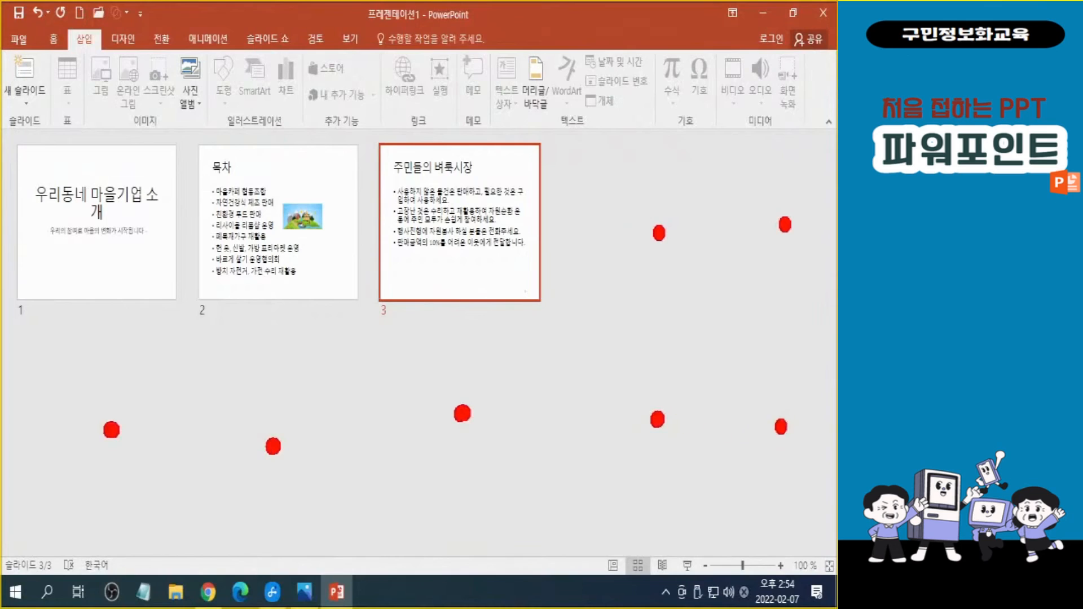
click(783, 424)
key(Escape)
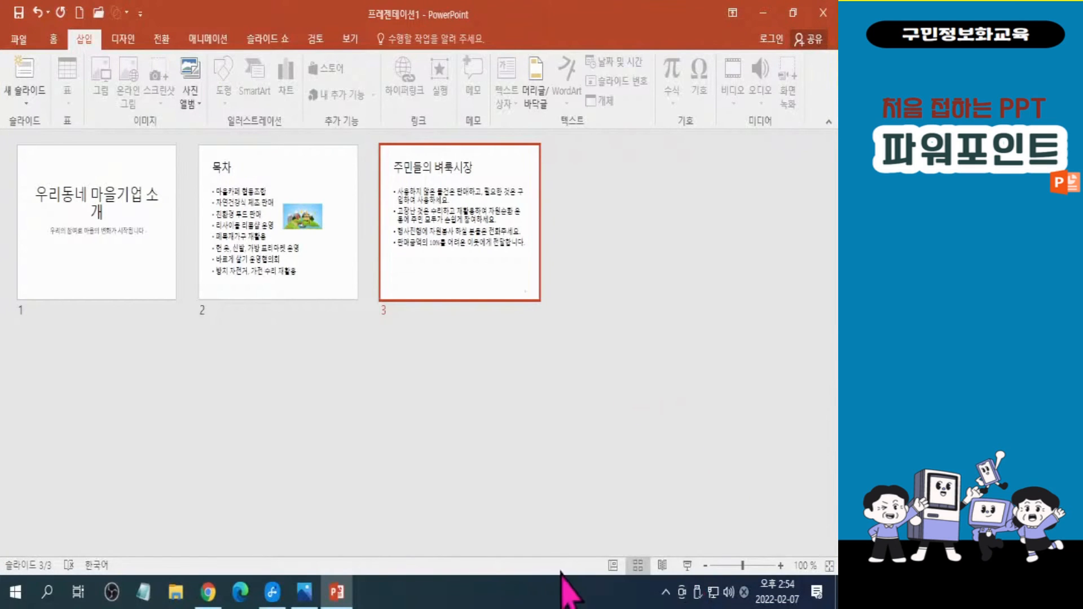
Set a custom zoom of 130% for the slide sorter view
click(808, 567)
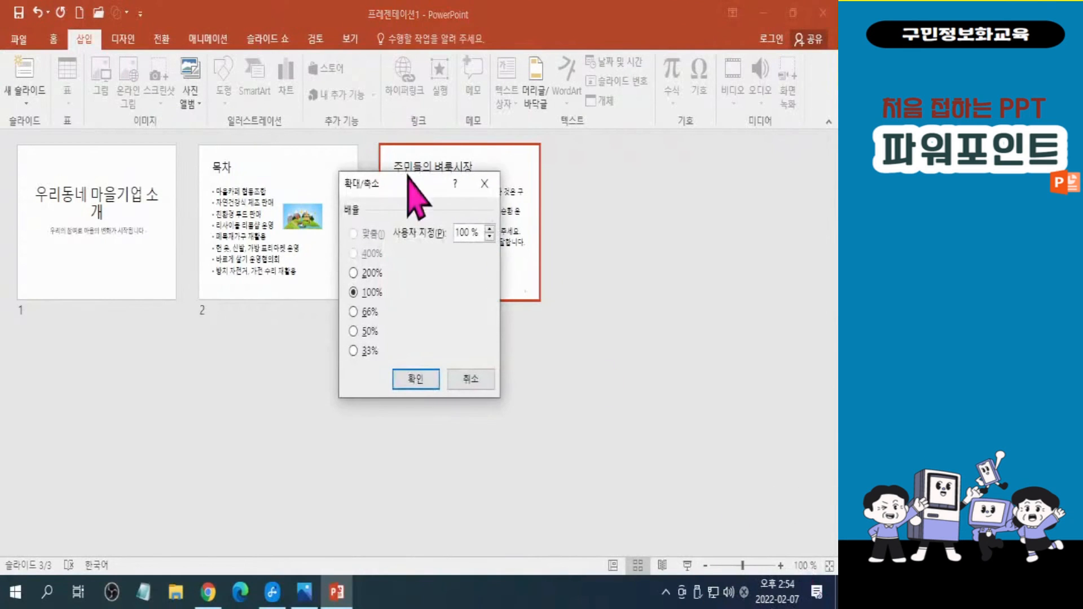
drag(415, 183, 757, 338)
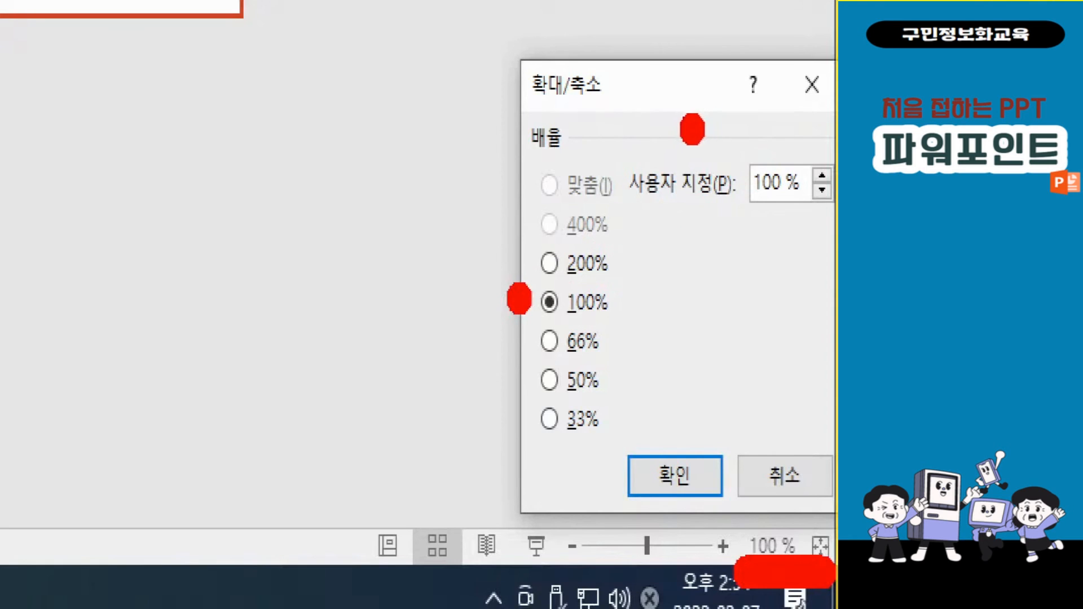
drag(705, 127, 835, 259)
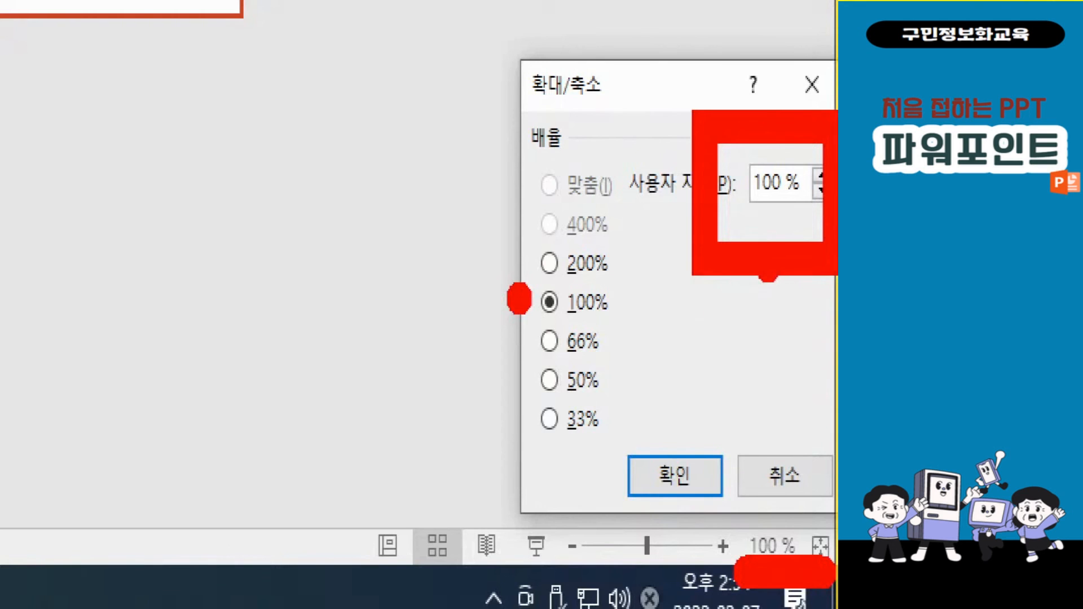
drag(767, 277, 689, 420)
mouse_move(672, 355)
mouse_down()
mouse_move(657, 448)
mouse_move(744, 420)
mouse_up()
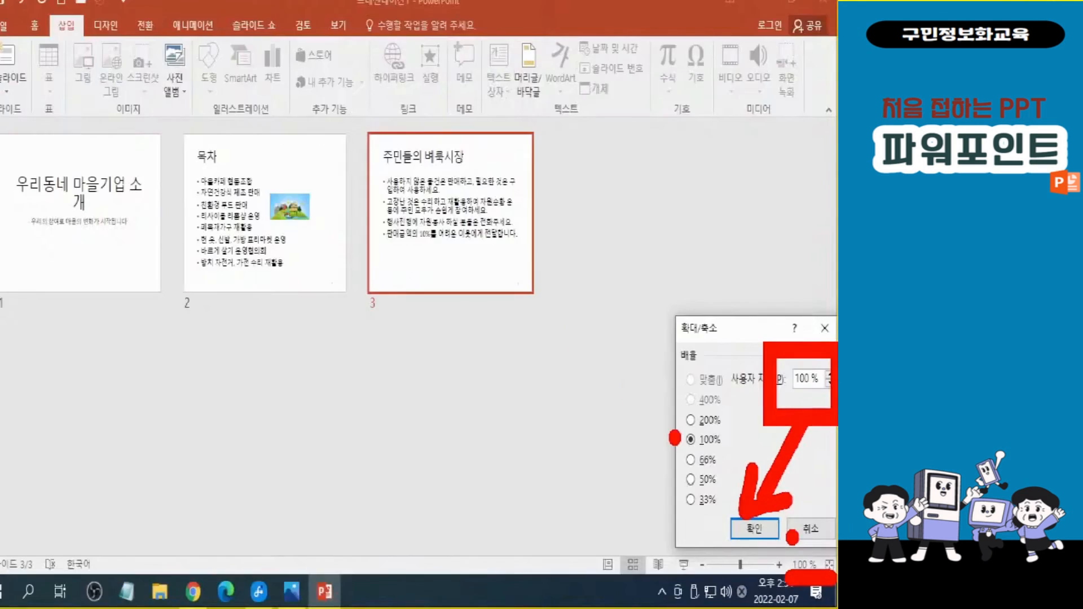
drag(817, 389, 715, 402)
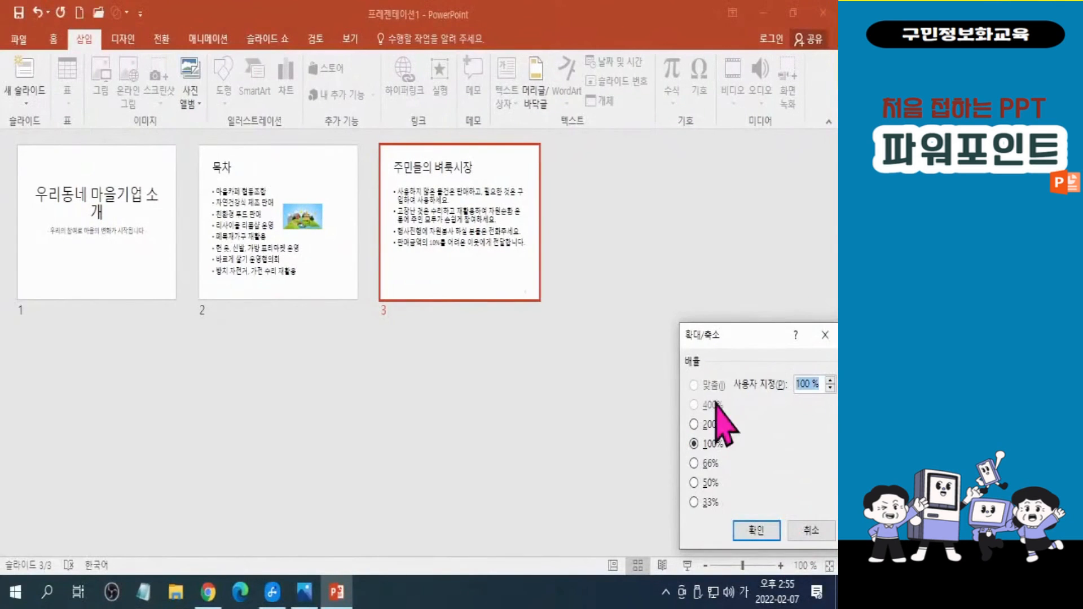
text(130)
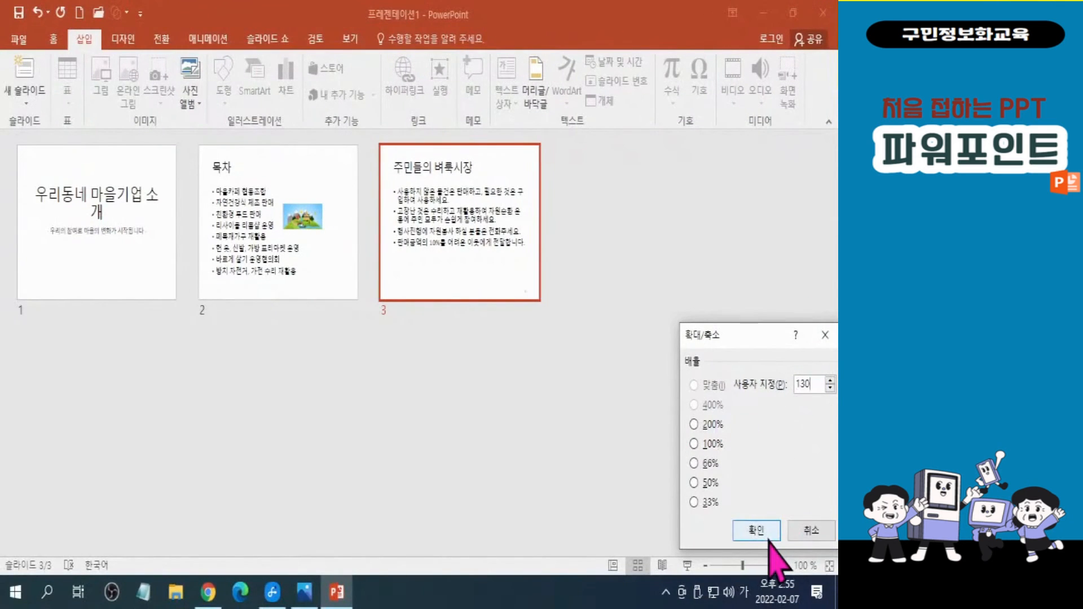
key(Return)
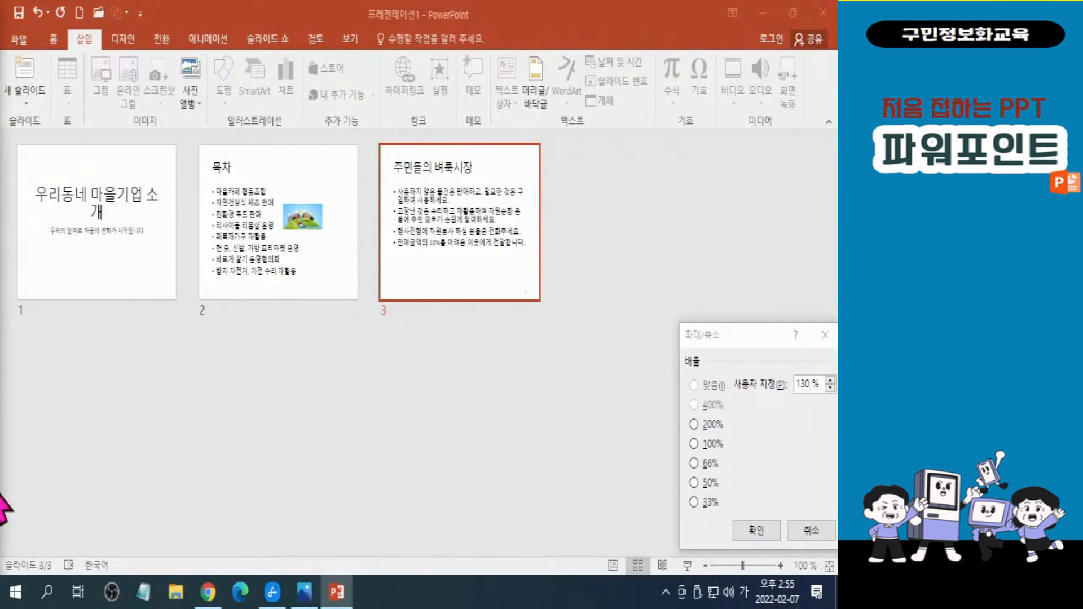
click(756, 532)
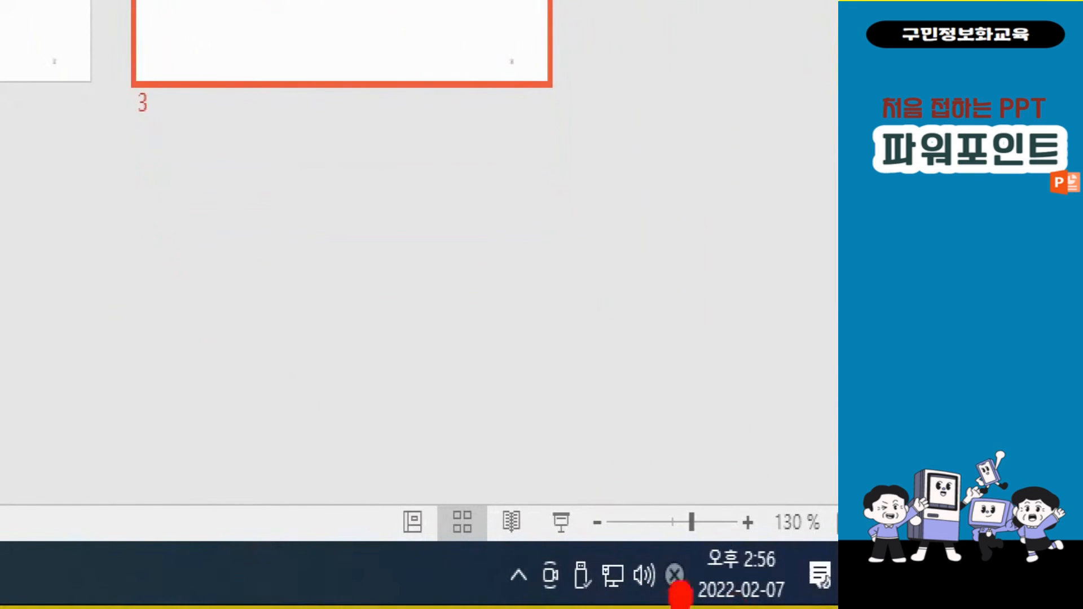
Play the slide show from the third slide through to its end and return to the slide sorter
mouse_move(497, 444)
mouse_down()
mouse_move(576, 502)
mouse_move(606, 592)
mouse_up()
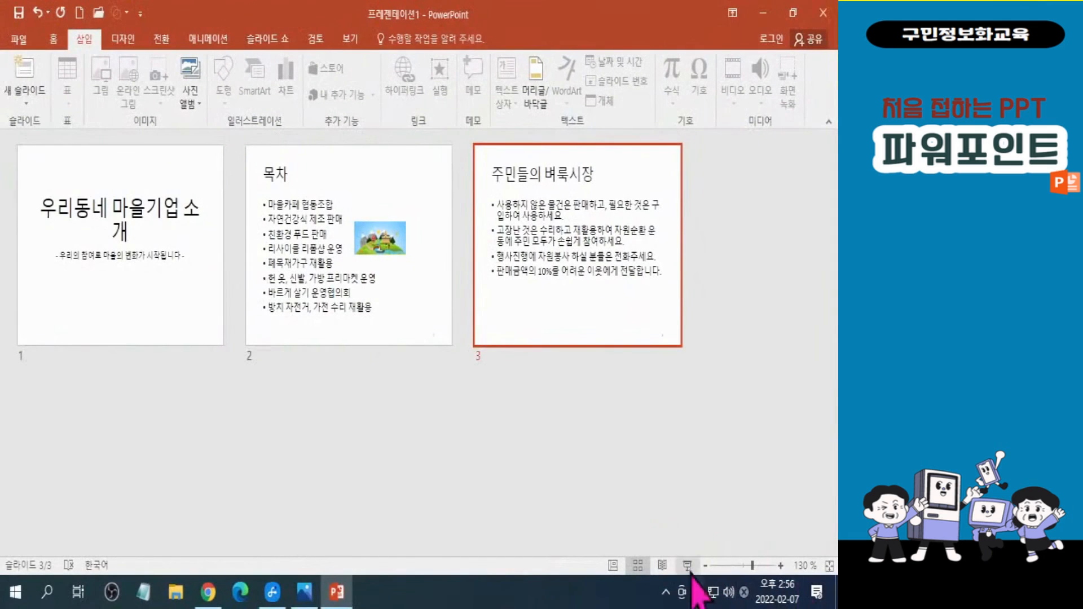
click(687, 565)
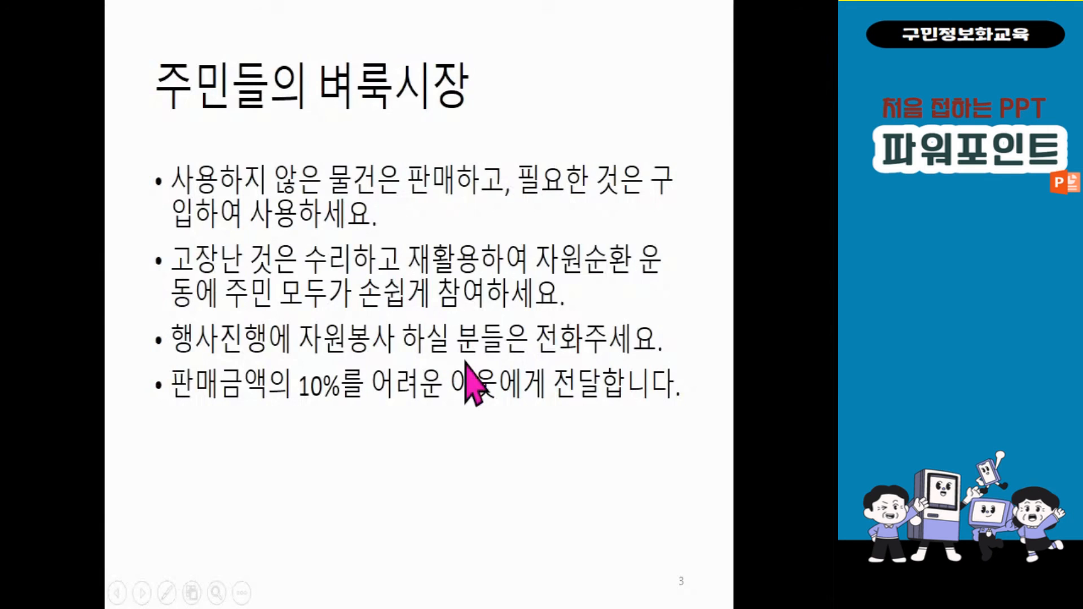
click(774, 308)
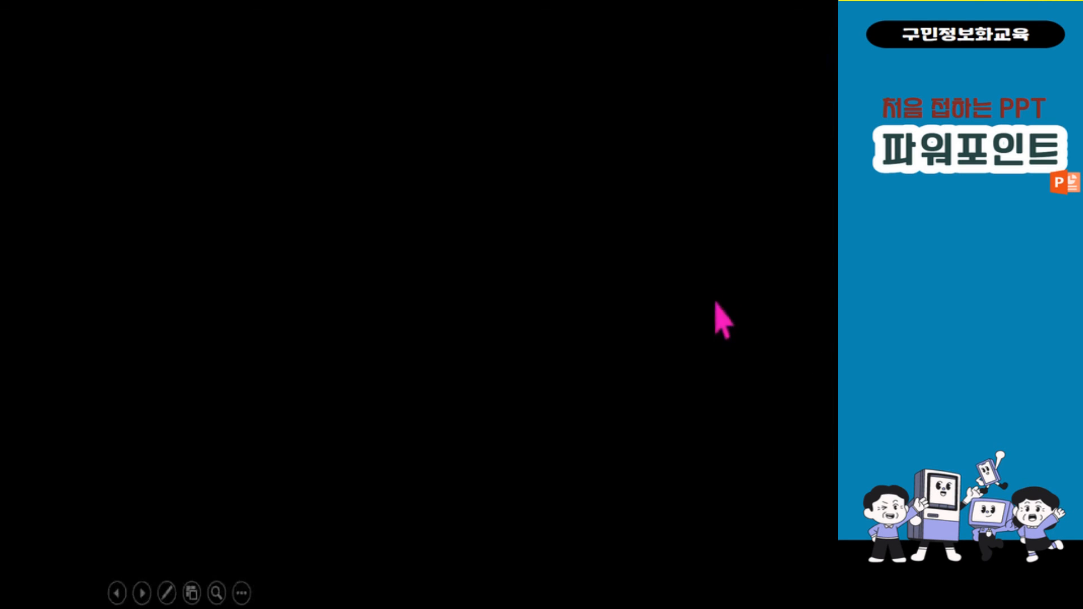
click(800, 313)
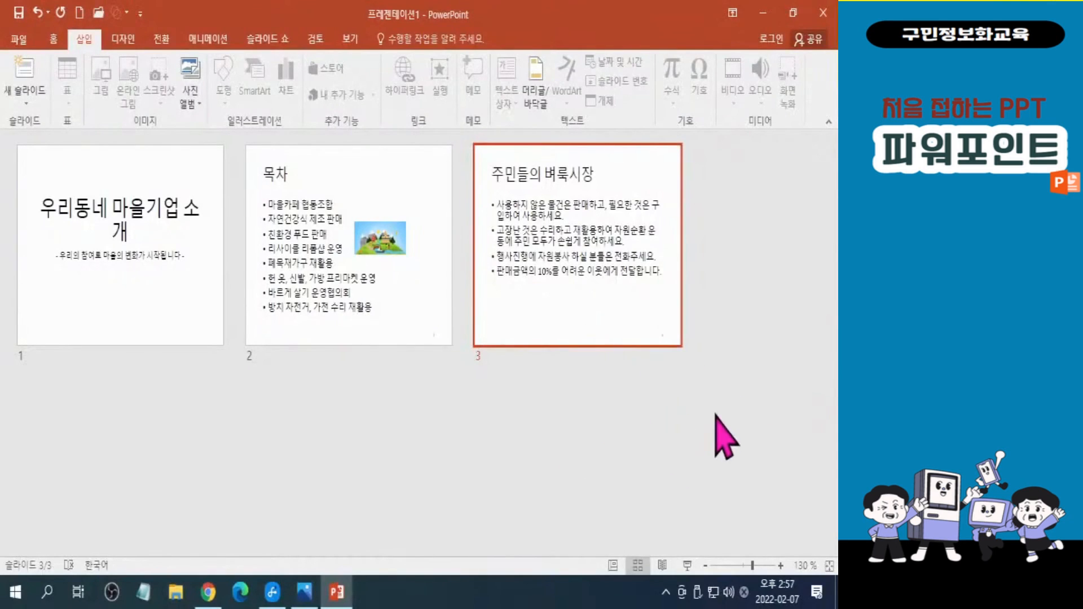